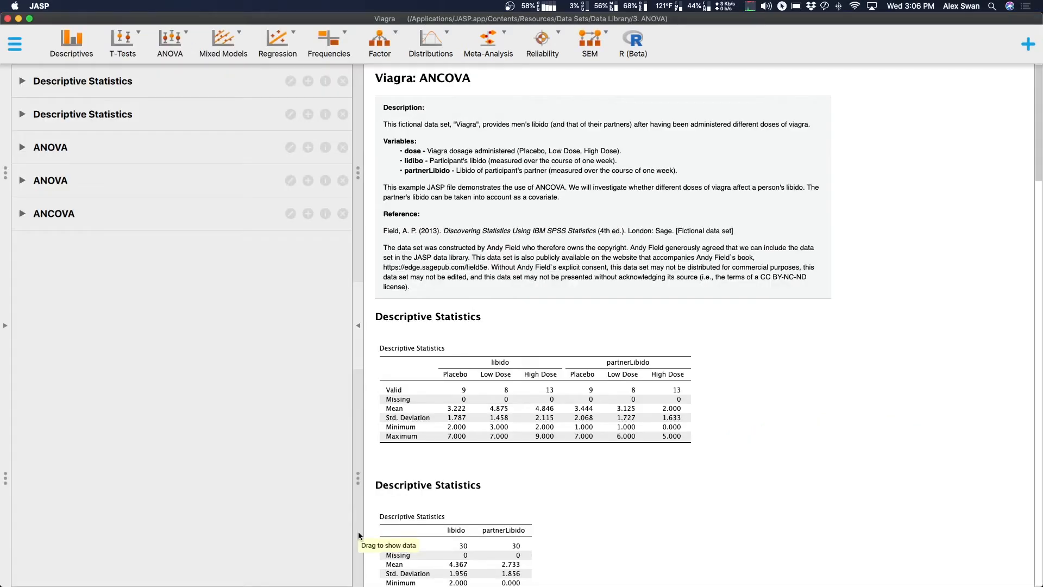
# Show the Viagra data set's spreadsheet and examine its dose, libido and partnerLibido columns
pyautogui.click(5, 325)
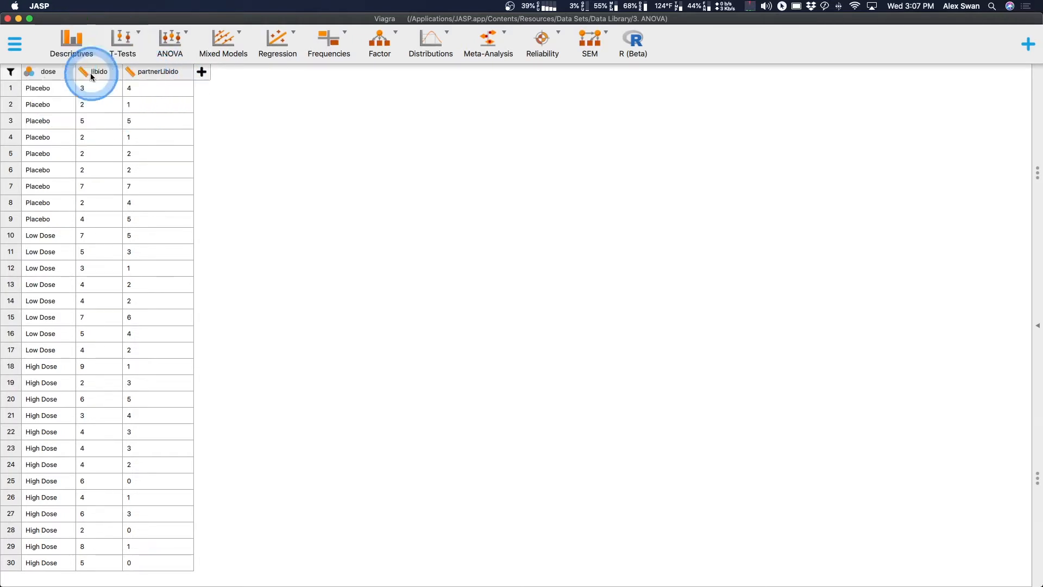
pyautogui.hotkey('ctrl', 'alt', 'm')
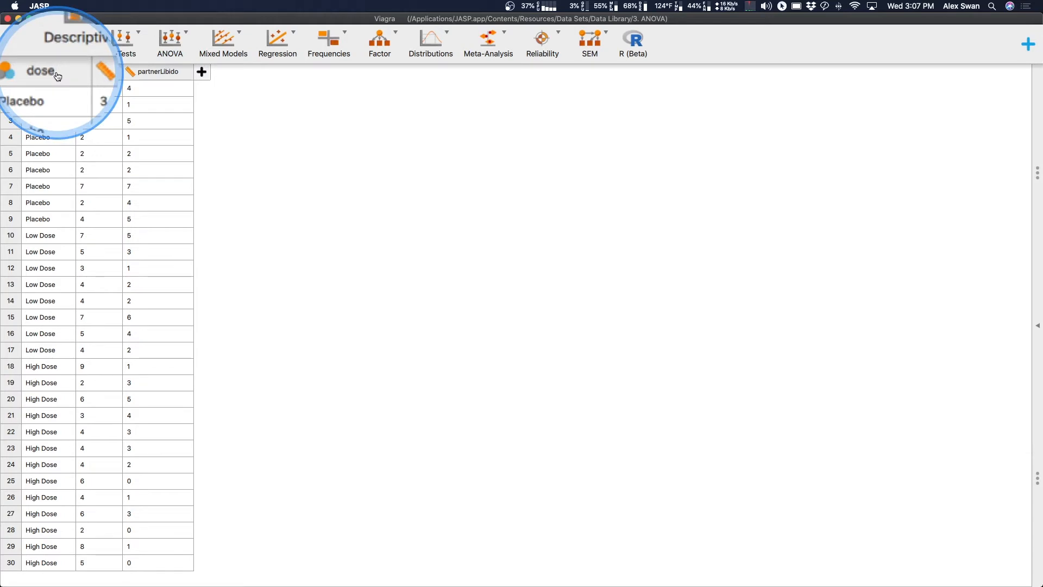
pyautogui.hotkey('ctrl', 'alt', 'm')
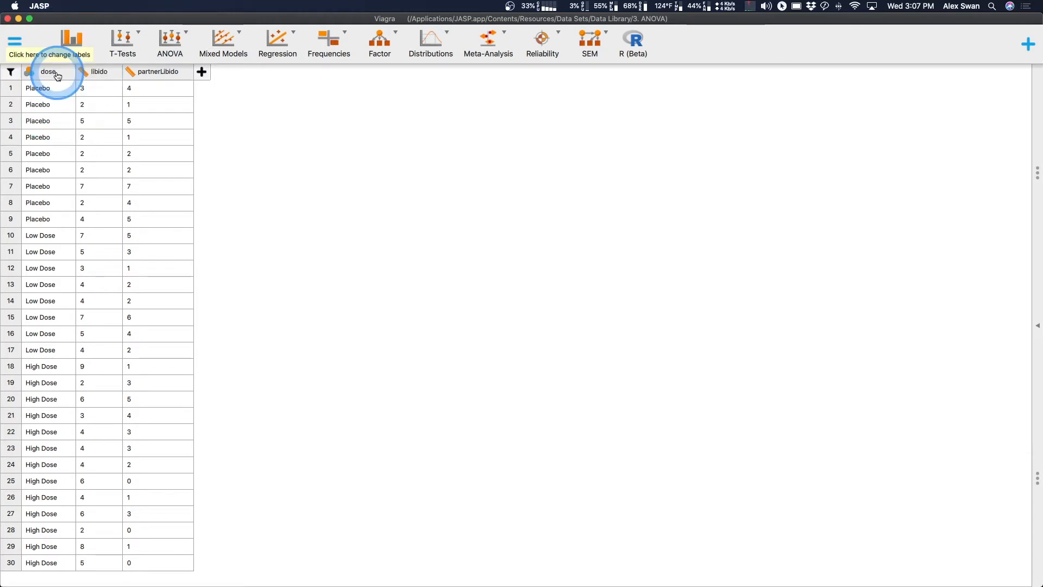
# Start a classical ANCOVA with libido as the dependent variable and dose as the fixed factor
pyautogui.click(168, 50)
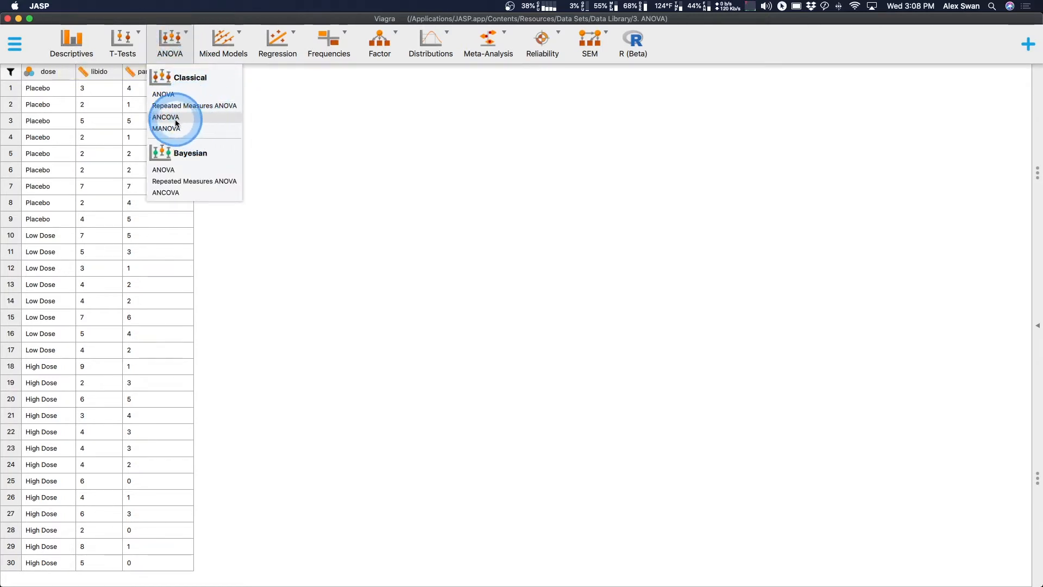
pyautogui.click(171, 118)
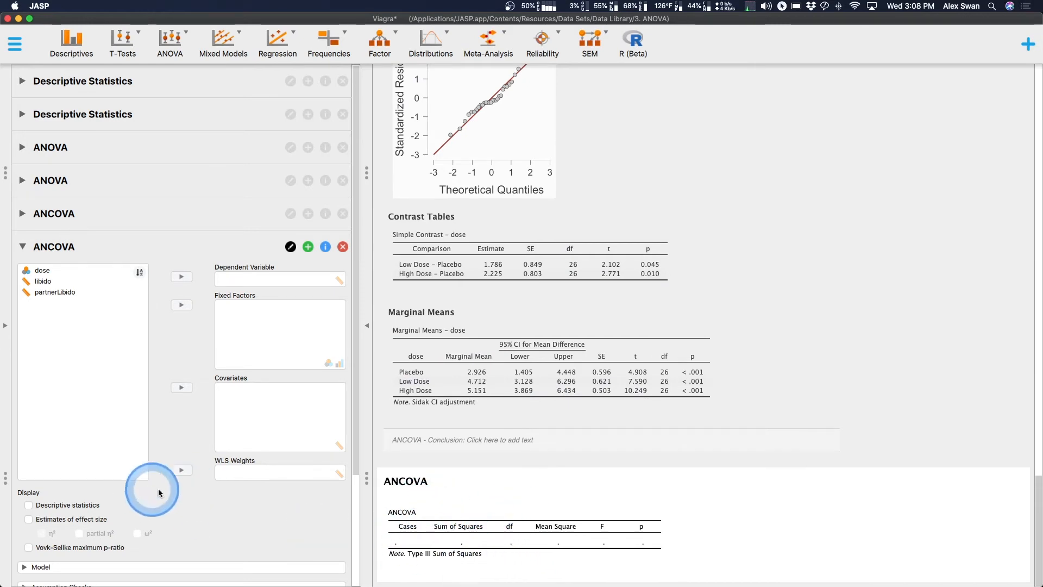
pyautogui.click(43, 281)
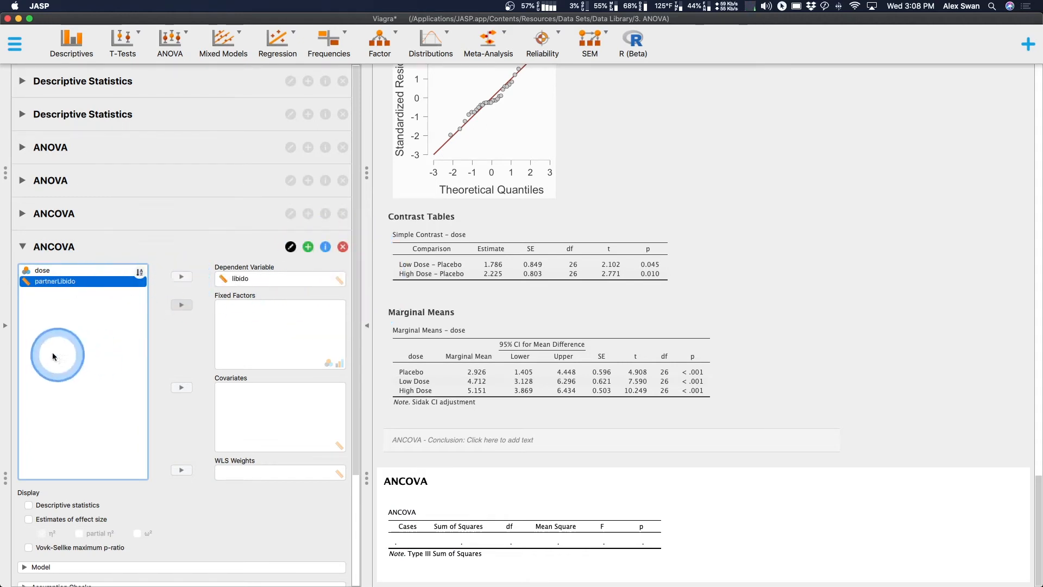
pyautogui.click(43, 270)
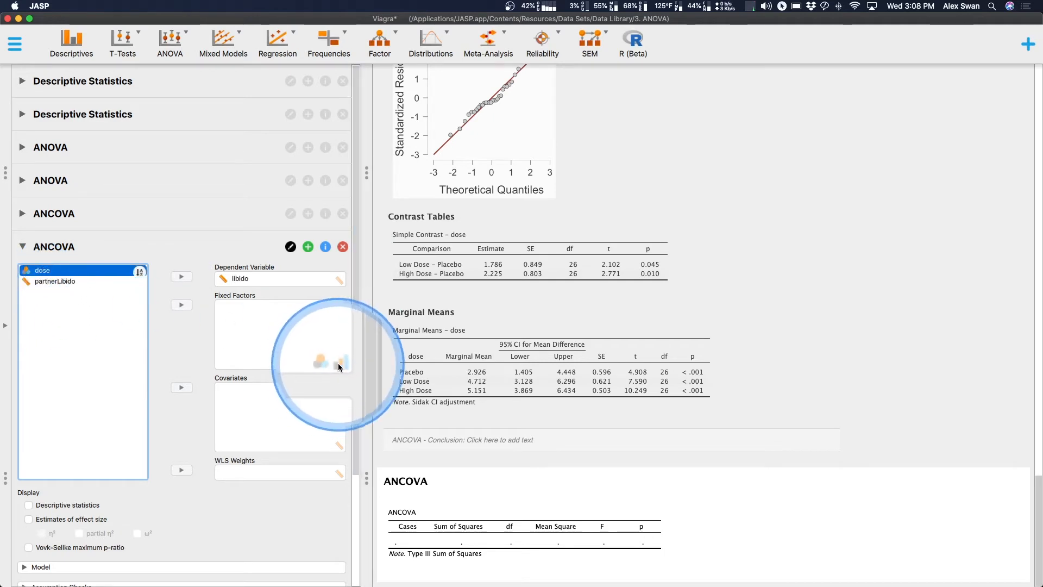
pyautogui.click(178, 305)
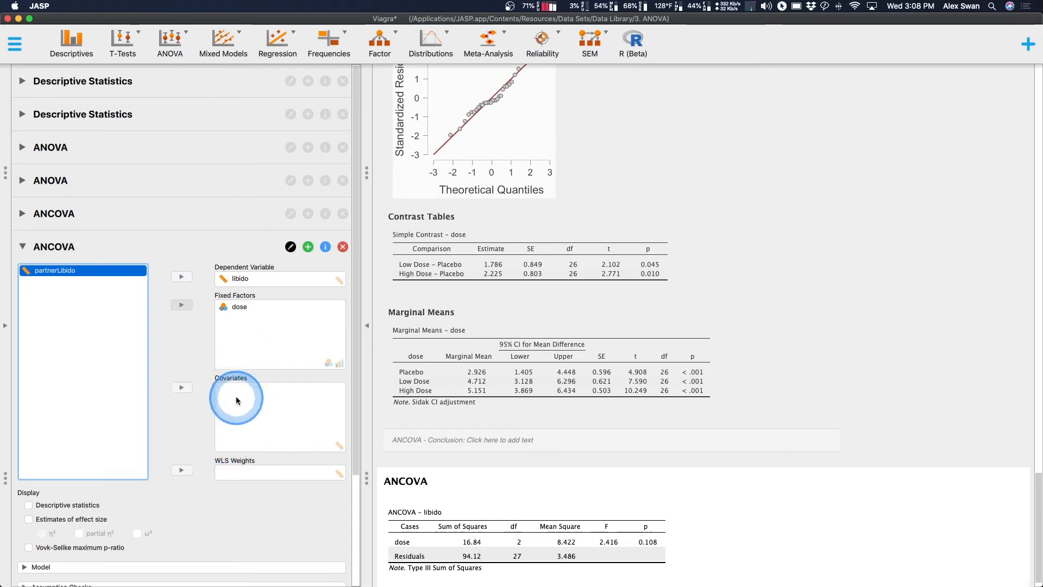
# Add partnerLibido as a covariate in the new ANCOVA
pyautogui.scroll(-1, 496, 540)
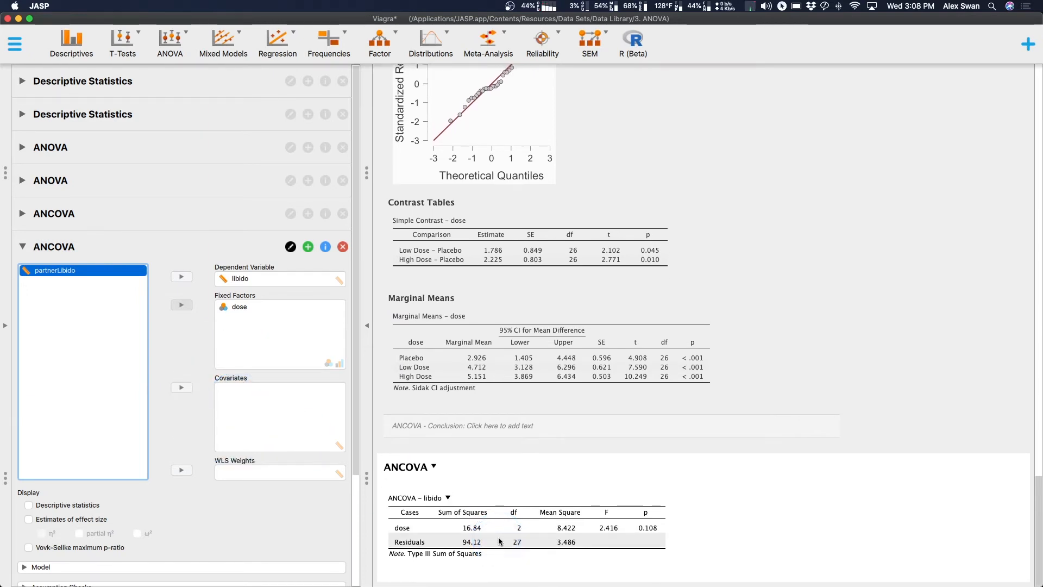
pyautogui.scroll(-5, 220, 485)
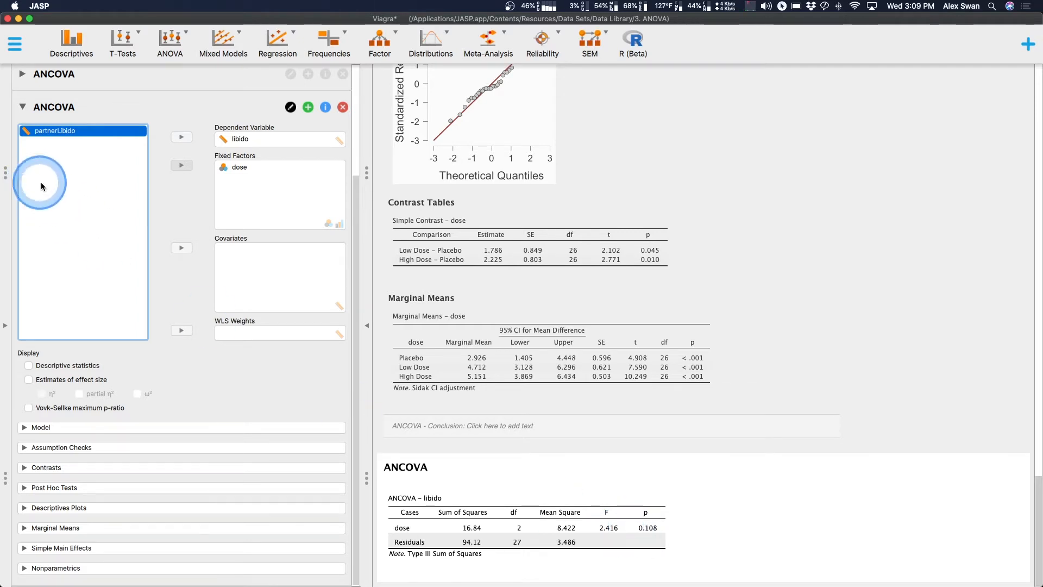
pyautogui.click(183, 249)
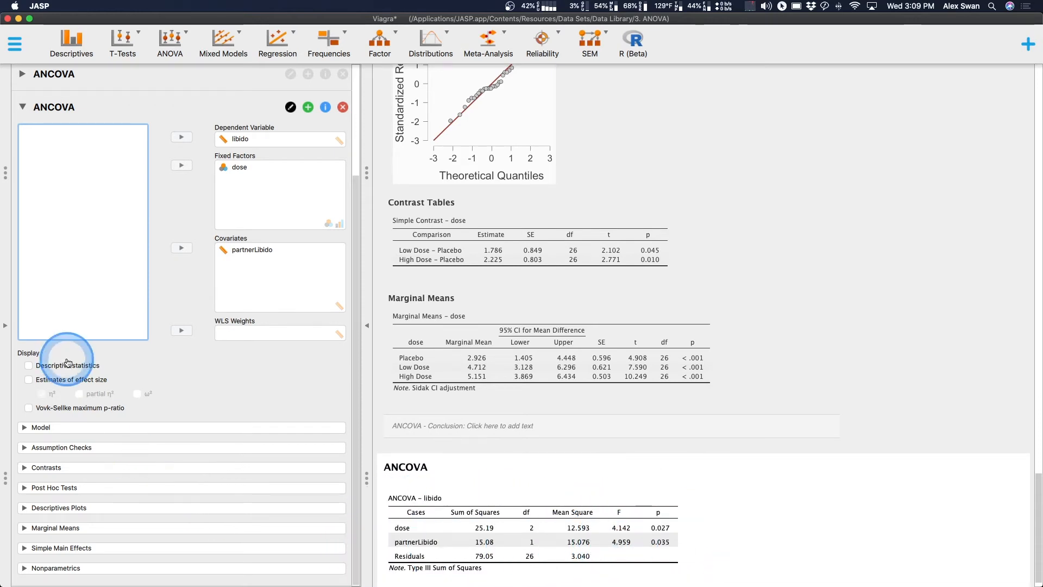
# Display descriptive statistics and effect size estimates with η² and partial η², and check the ANCOVA's model terms
pyautogui.click(53, 370)
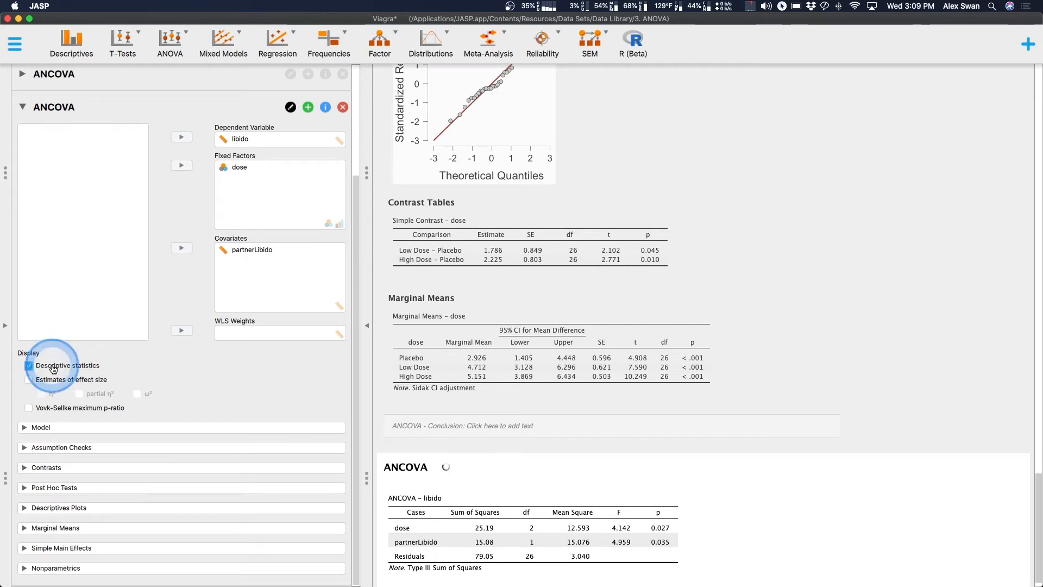
pyautogui.click(51, 379)
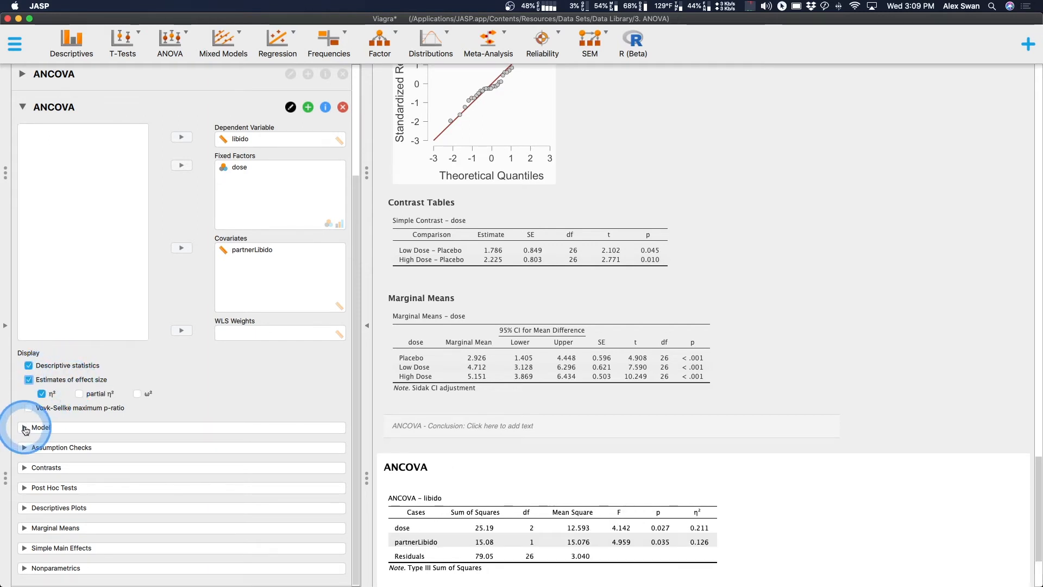
pyautogui.click(79, 394)
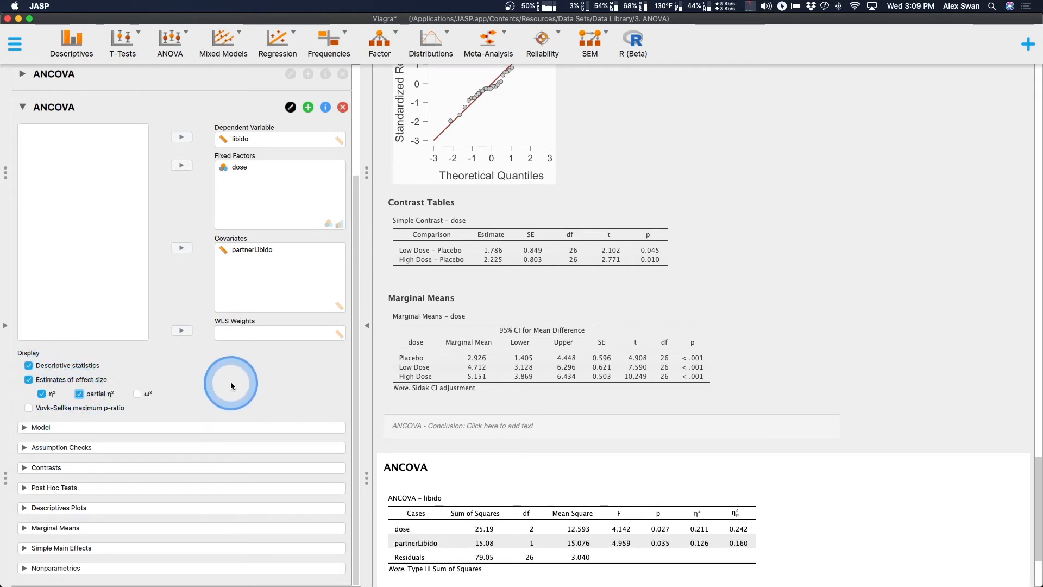
pyautogui.click(70, 428)
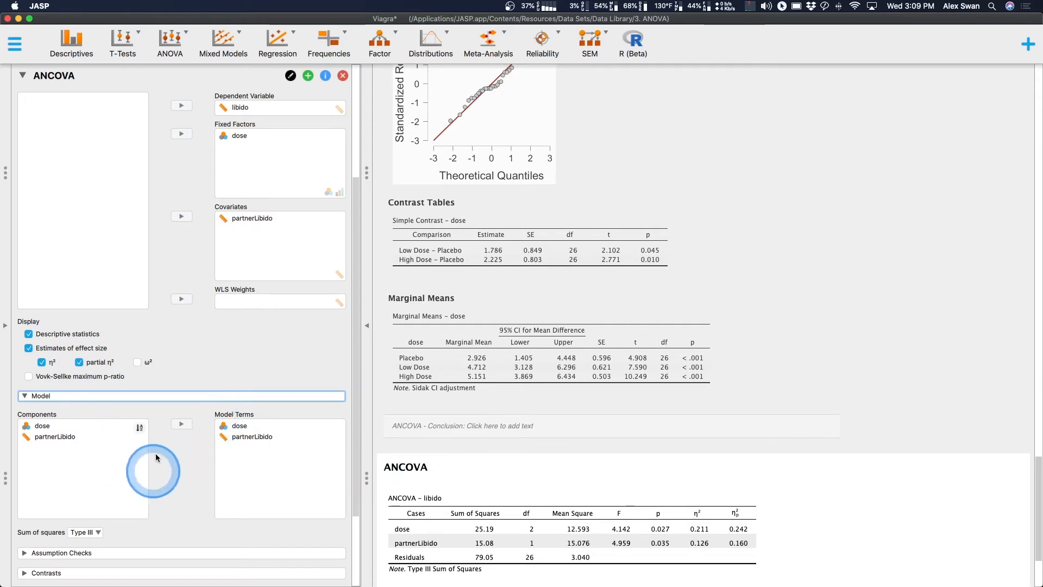
pyautogui.click(172, 396)
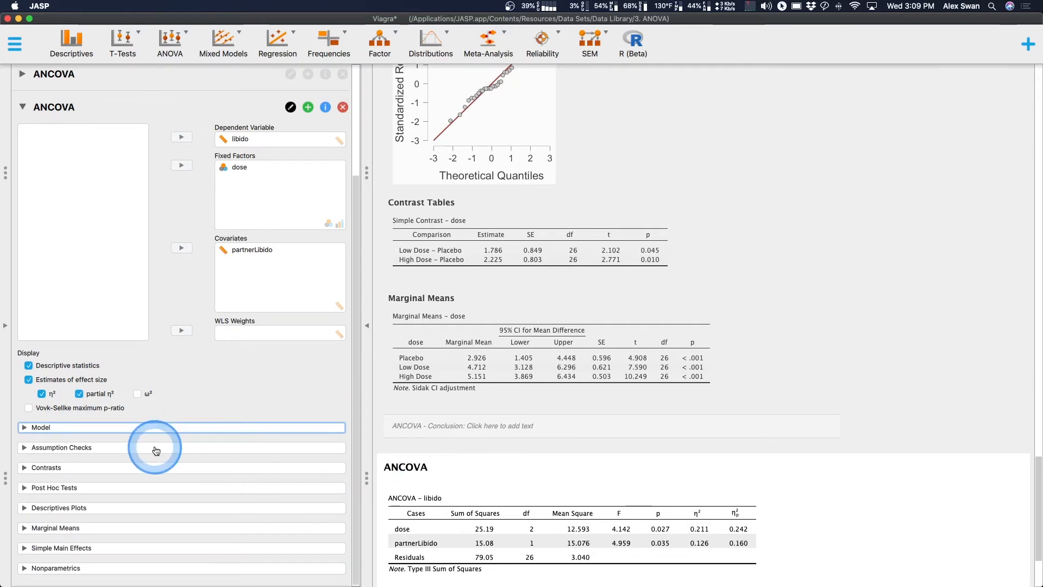
# Add homogeneity tests and a Q-Q plot of residuals as assumption checks and view their output
pyautogui.click(156, 451)
pyautogui.click(59, 444)
pyautogui.click(61, 458)
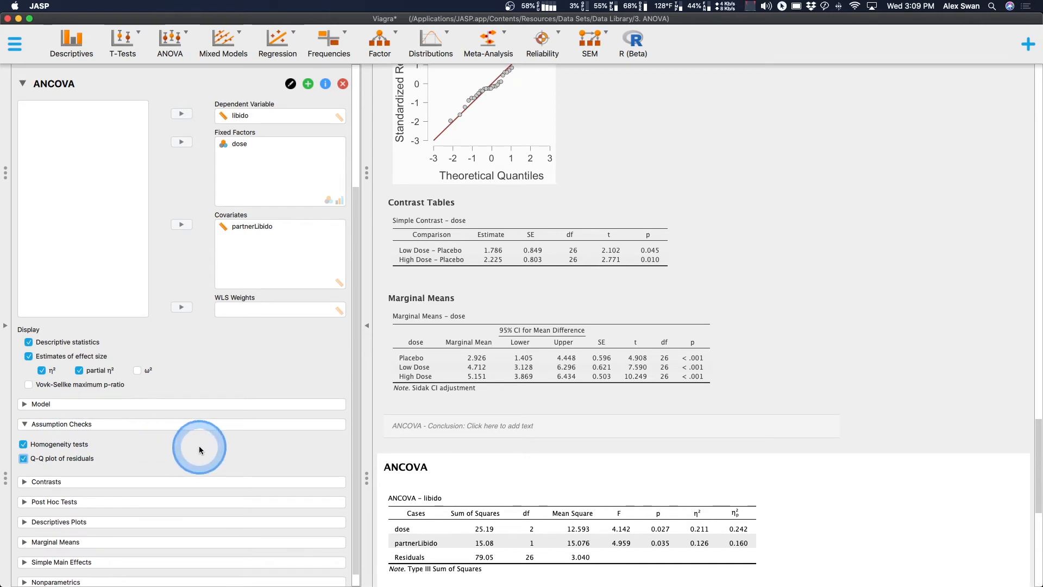
pyautogui.scroll(-1, 199, 446)
pyautogui.scroll(-8, 562, 445)
pyautogui.scroll(-6, 562, 443)
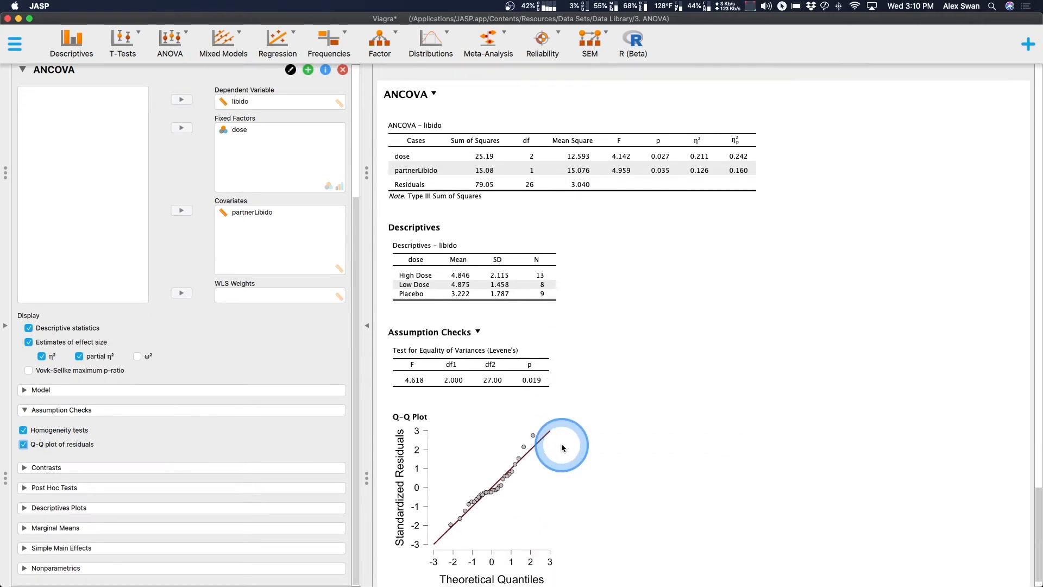
pyautogui.click(64, 410)
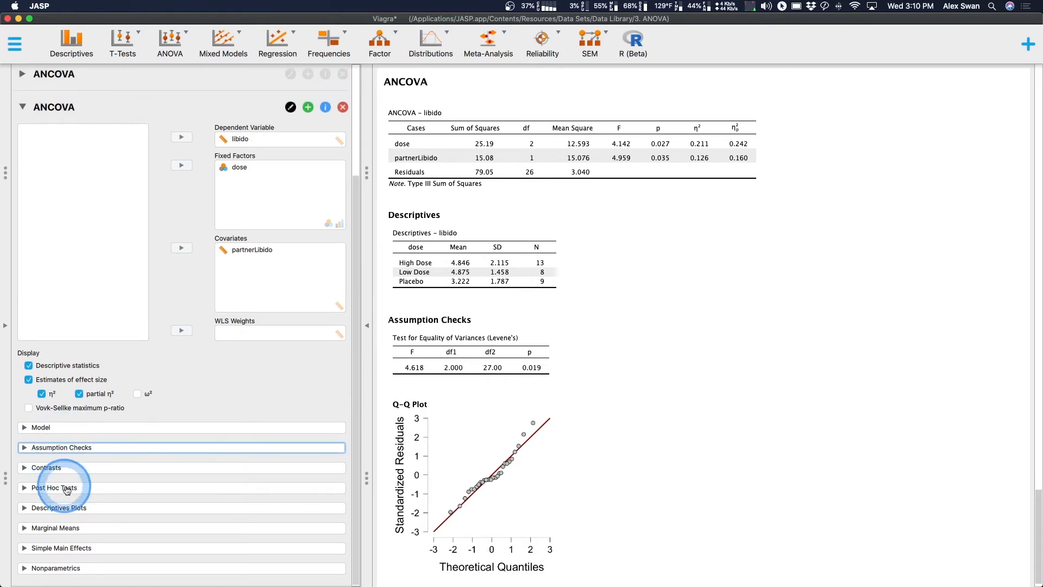
# Request post hoc tests for dose, adding the Bonferroni correction alongside Tukey
pyautogui.click(51, 487)
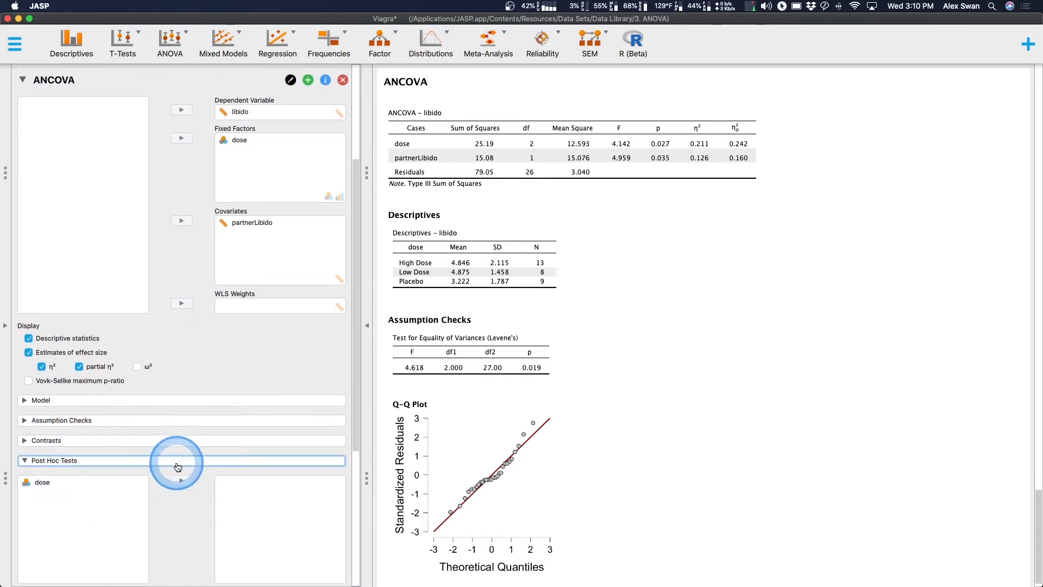
pyautogui.scroll(-3, 136, 435)
pyautogui.click(51, 395)
pyautogui.click(181, 399)
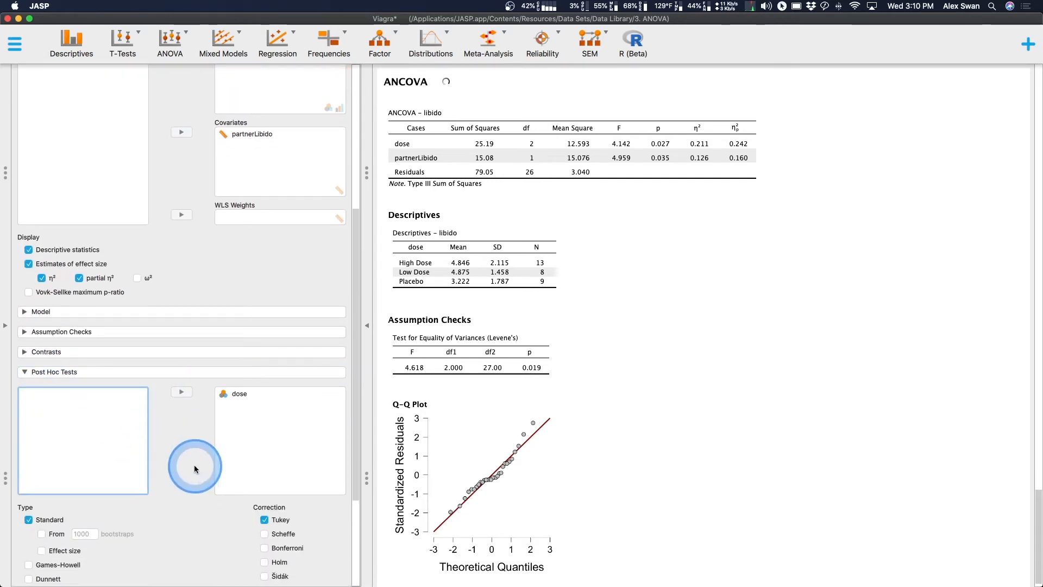
pyautogui.scroll(-3, 193, 462)
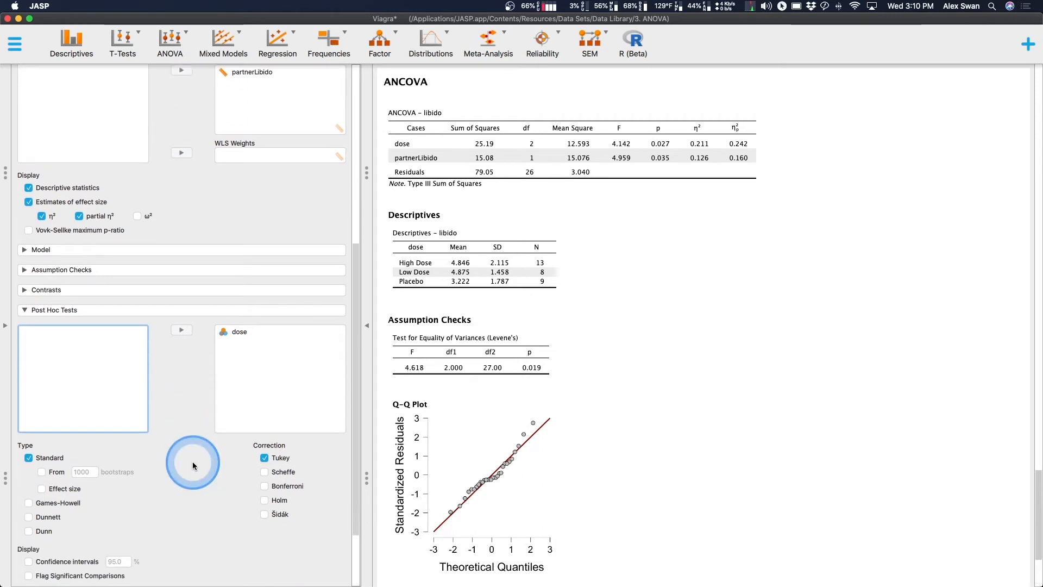
pyautogui.click(277, 485)
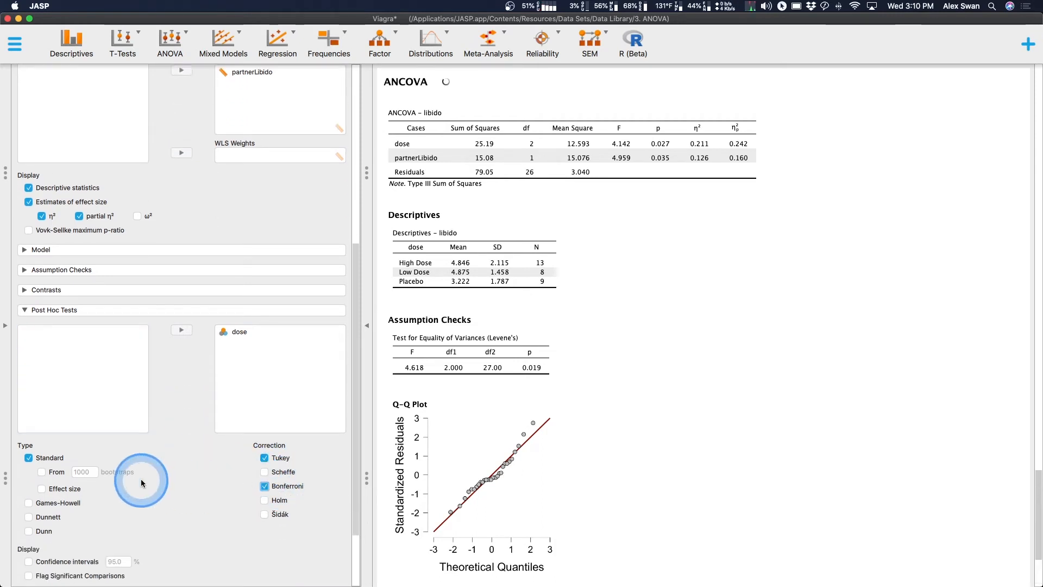
pyautogui.scroll(-3, 152, 476)
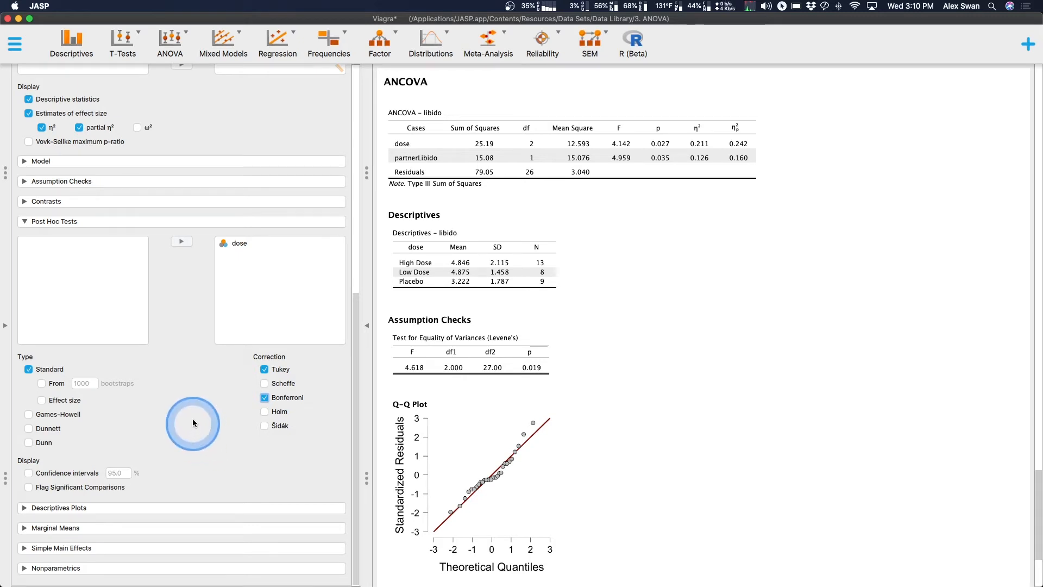
pyautogui.click(74, 223)
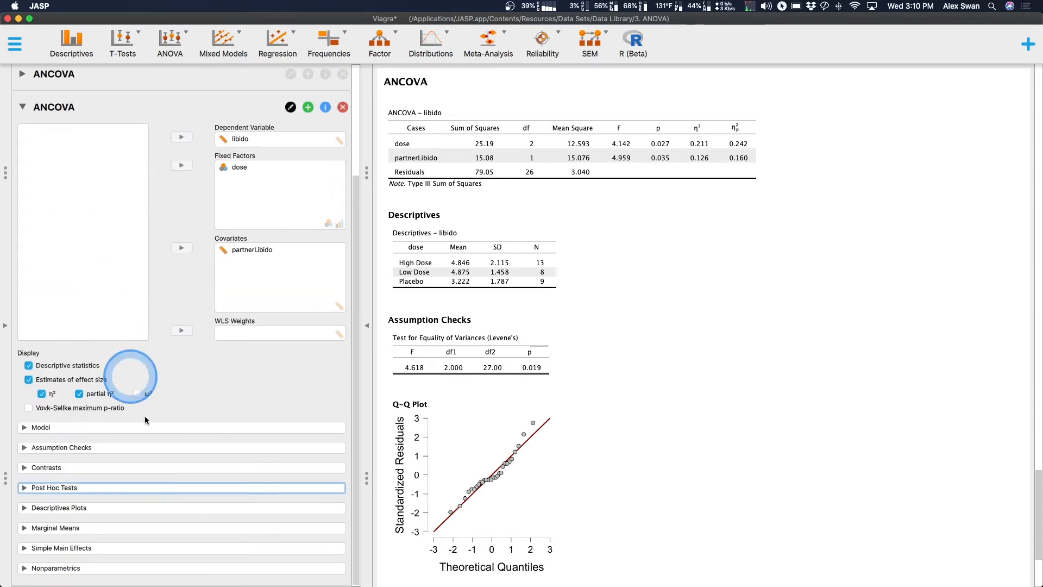
# Create a descriptives plot with dose on the horizontal axis and try to assign partnerLibido to separate lines
pyautogui.click(58, 508)
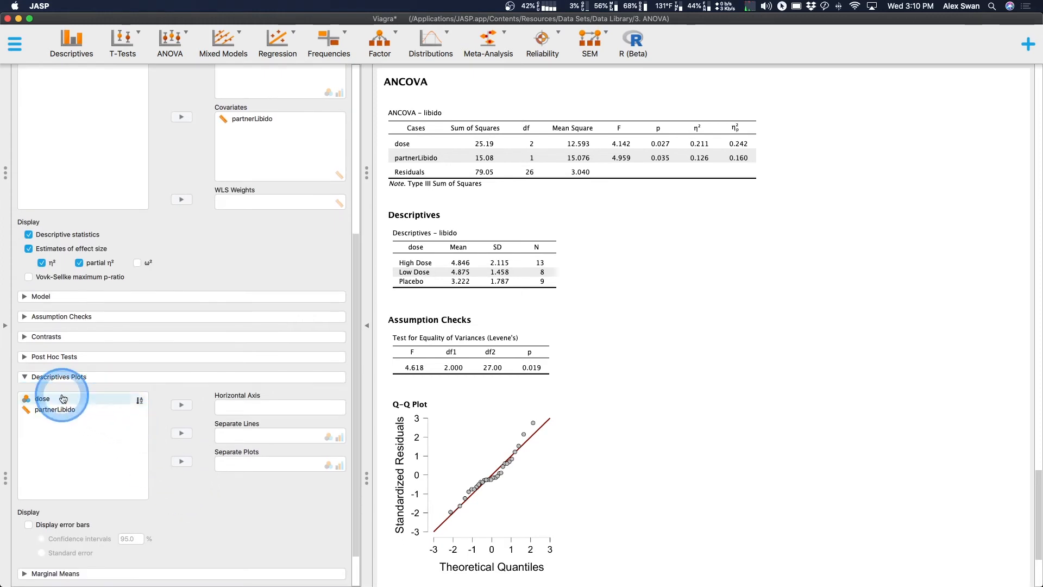
pyautogui.click(173, 404)
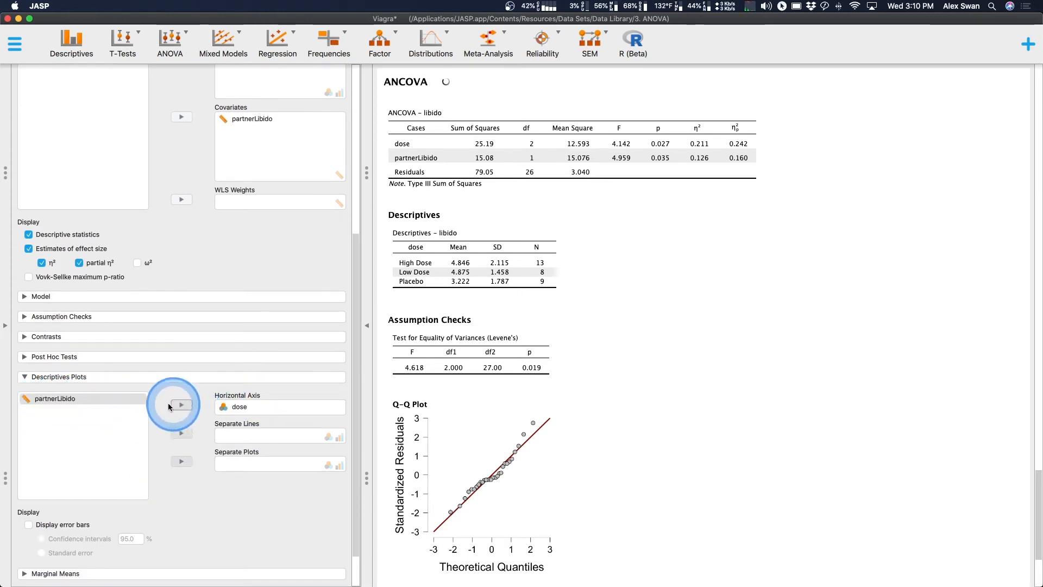
pyautogui.click(62, 399)
pyautogui.click(177, 434)
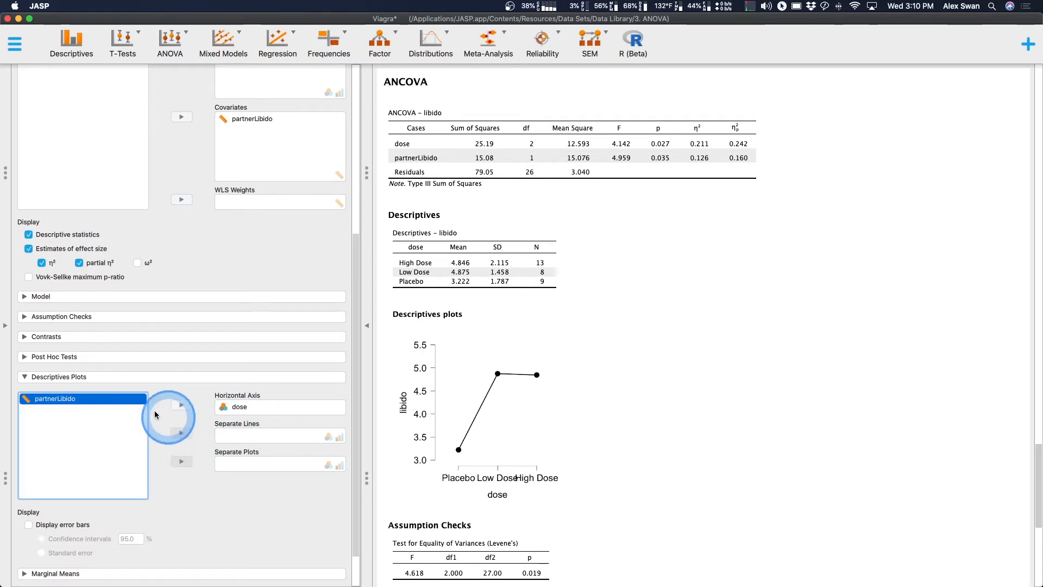
# Display error bars based on the standard error in the descriptives plot
pyautogui.scroll(-2, 168, 417)
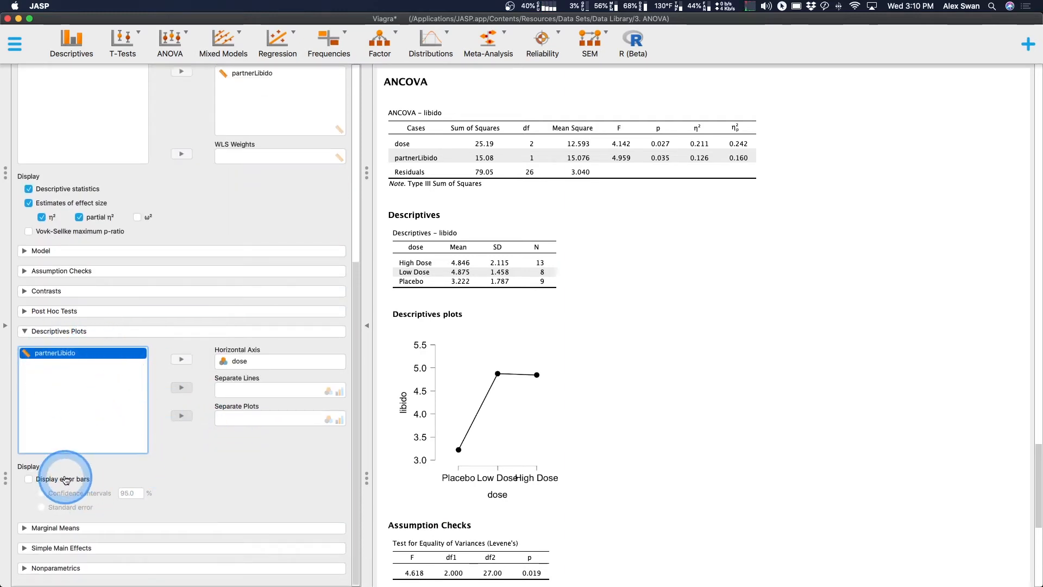
pyautogui.click(28, 479)
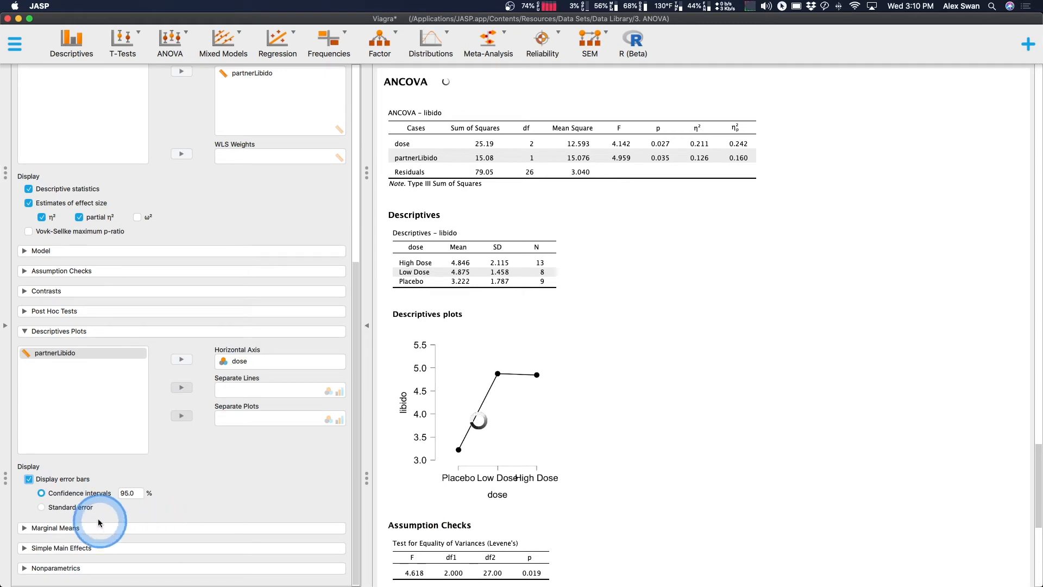
pyautogui.click(66, 506)
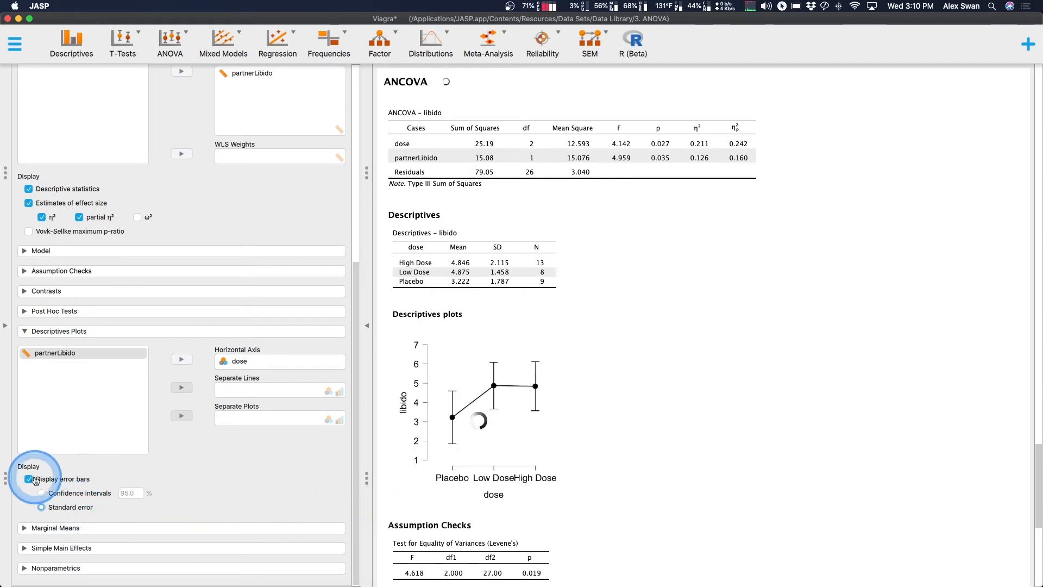
pyautogui.click(43, 330)
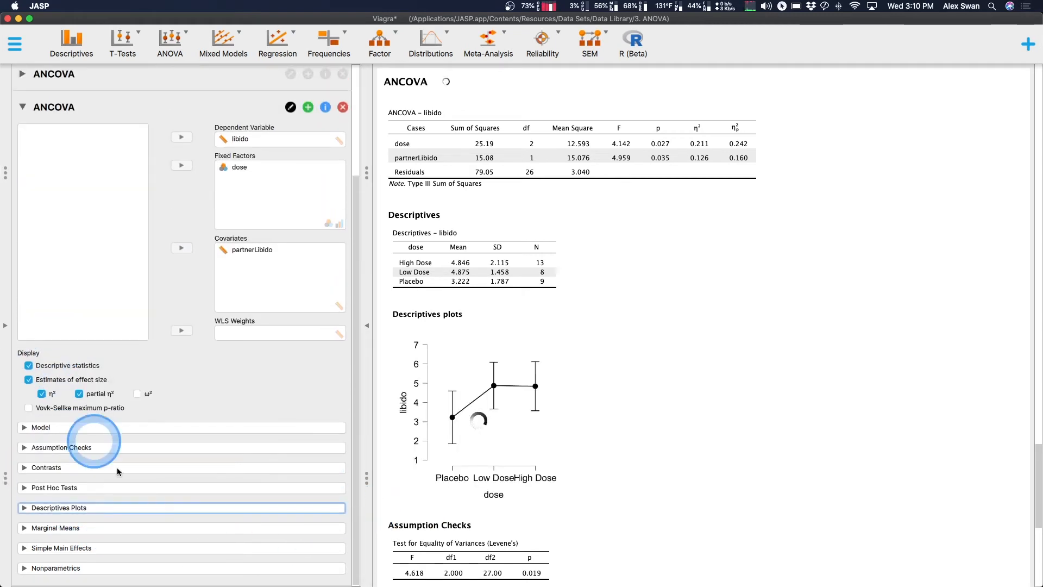
# Request marginal means for dose in the ANCOVA
pyautogui.click(51, 528)
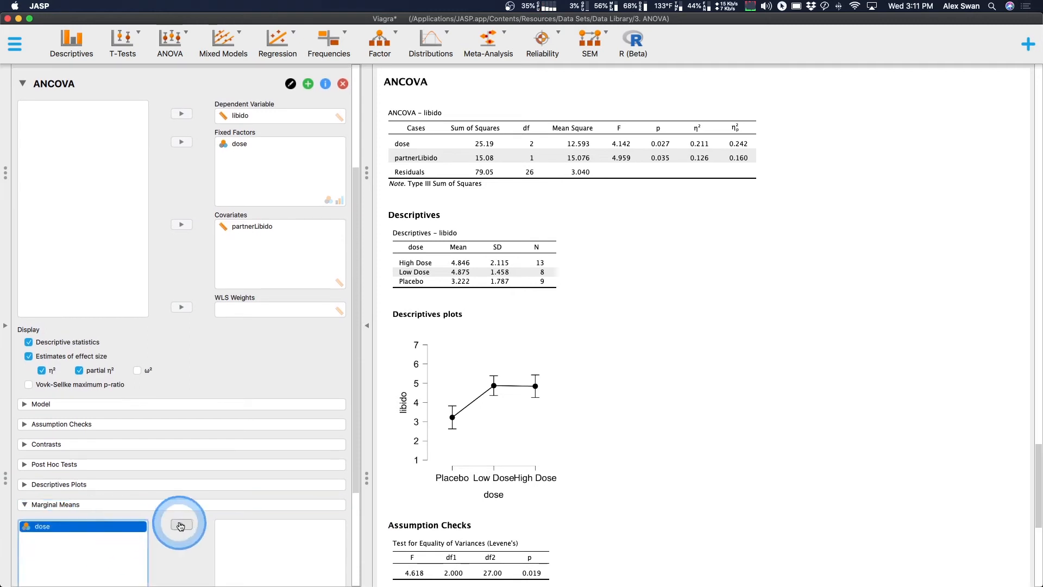
pyautogui.scroll(-3, 179, 523)
pyautogui.click(182, 412)
pyautogui.scroll(-1, 152, 468)
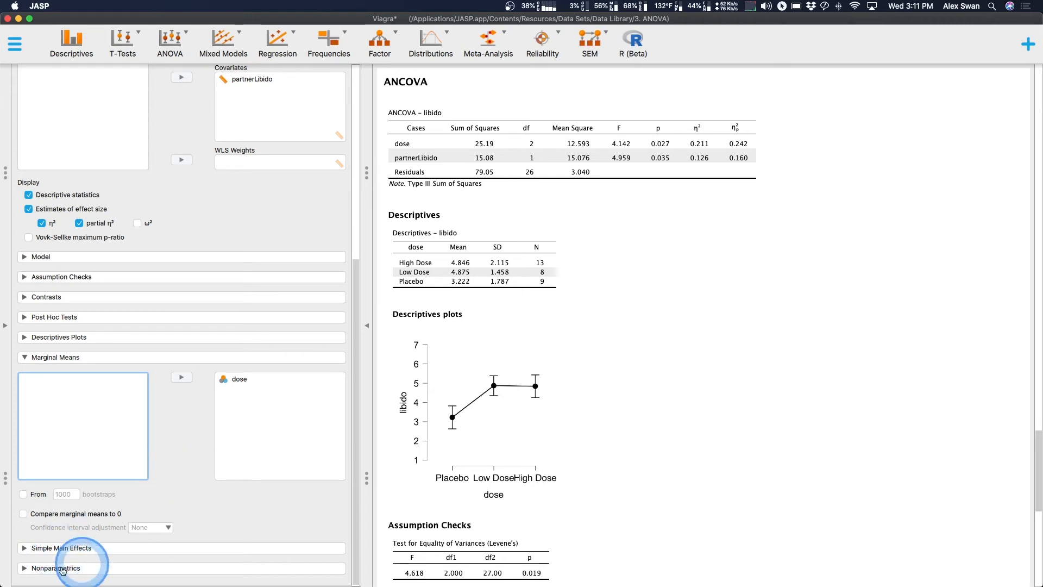
pyautogui.click(23, 357)
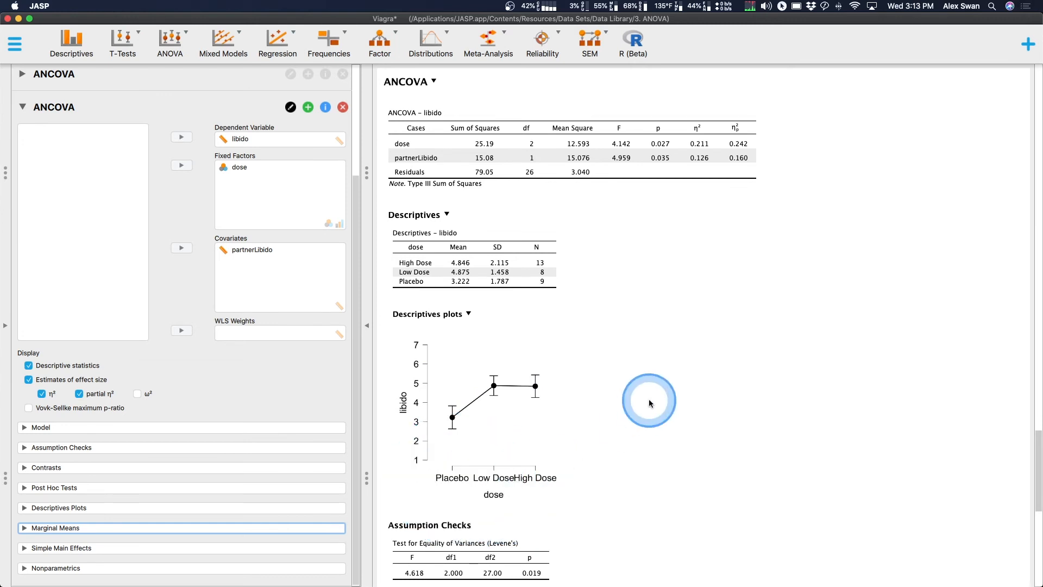
# Examine the descriptives plot, Levene's test, the Q-Q plot and the post hoc comparisons for dose in the ANCOVA results
pyautogui.click(557, 391)
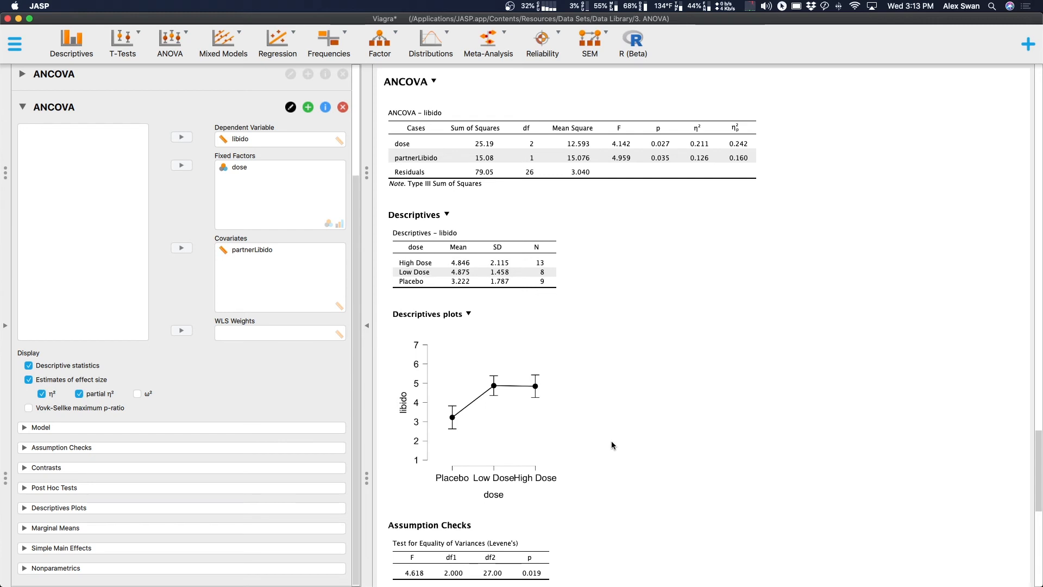
pyautogui.scroll(-5, 554, 412)
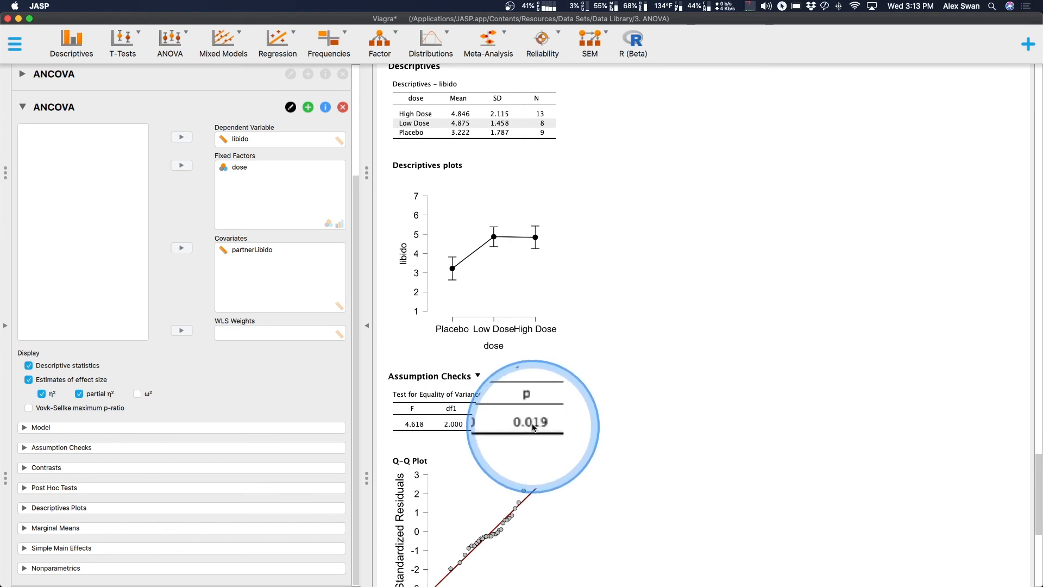
pyautogui.scroll(-3, 597, 410)
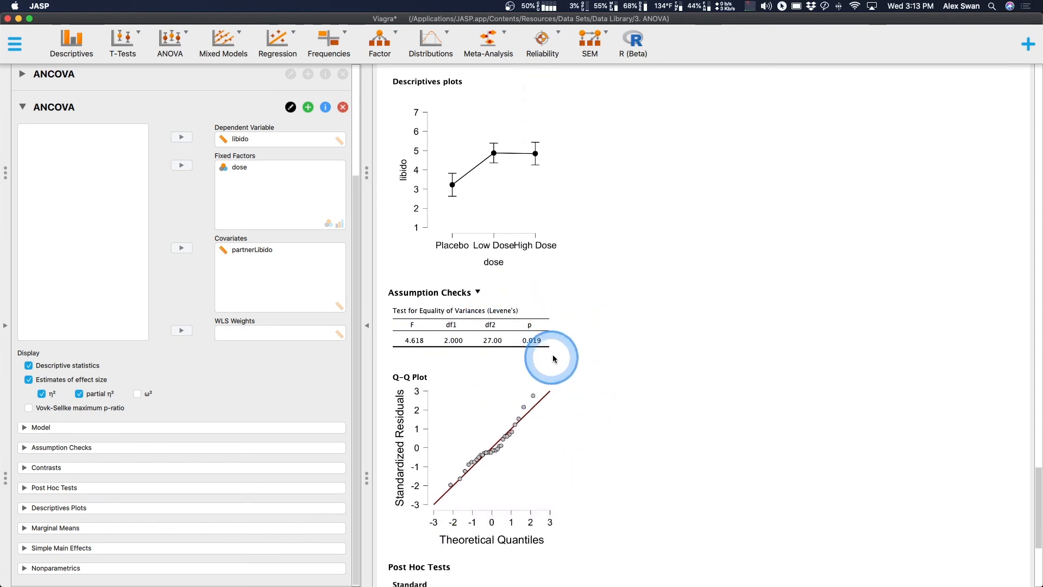
pyautogui.scroll(-4, 554, 358)
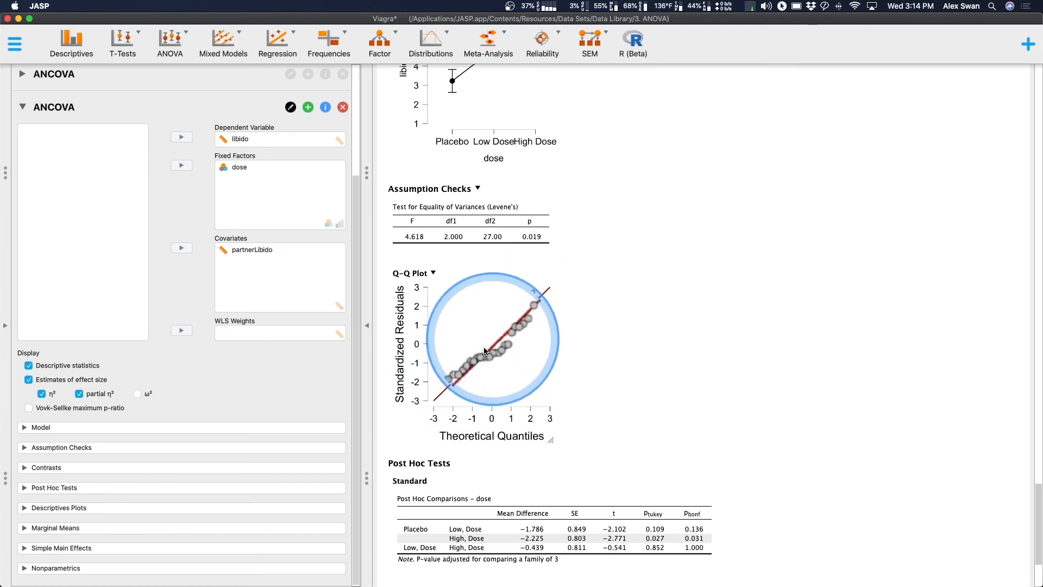
pyautogui.scroll(-5, 603, 391)
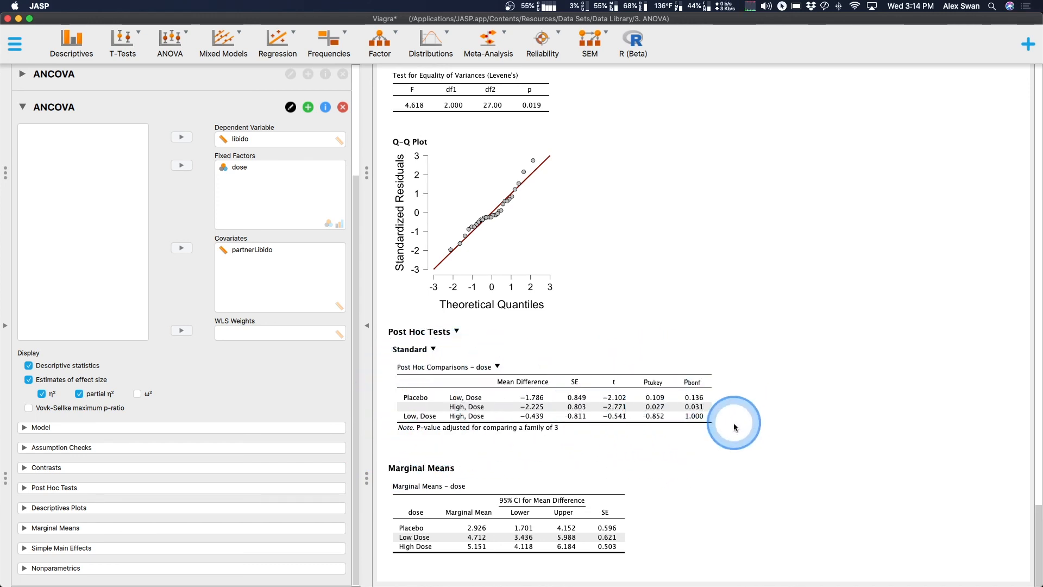
# Compare the group means in the descriptives plot and table with the covariate-adjusted marginal means for dose
pyautogui.scroll(2, 569, 318)
pyautogui.scroll(10, 571, 317)
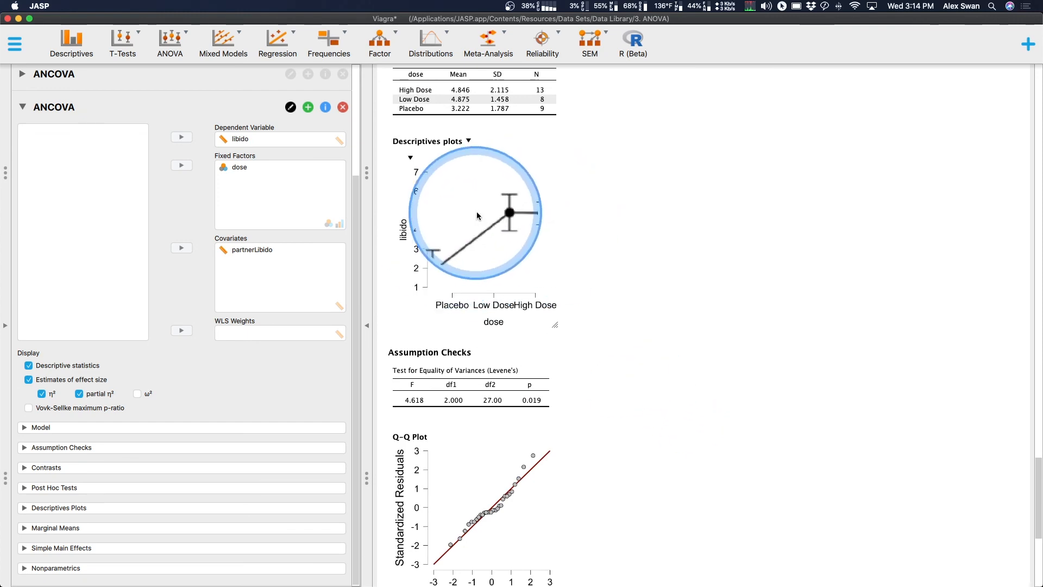
pyautogui.scroll(-5, 602, 246)
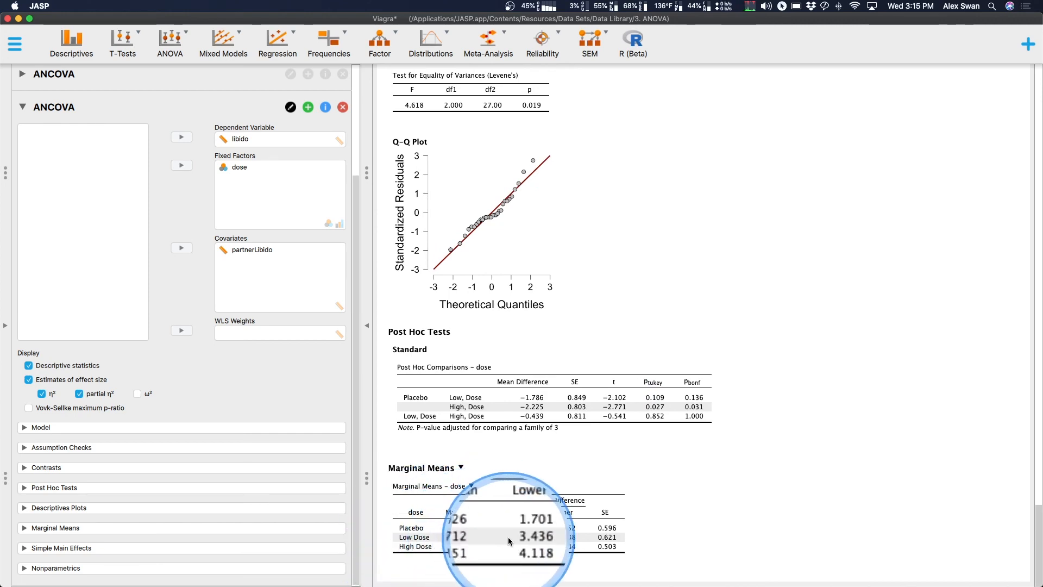
pyautogui.scroll(6, 536, 525)
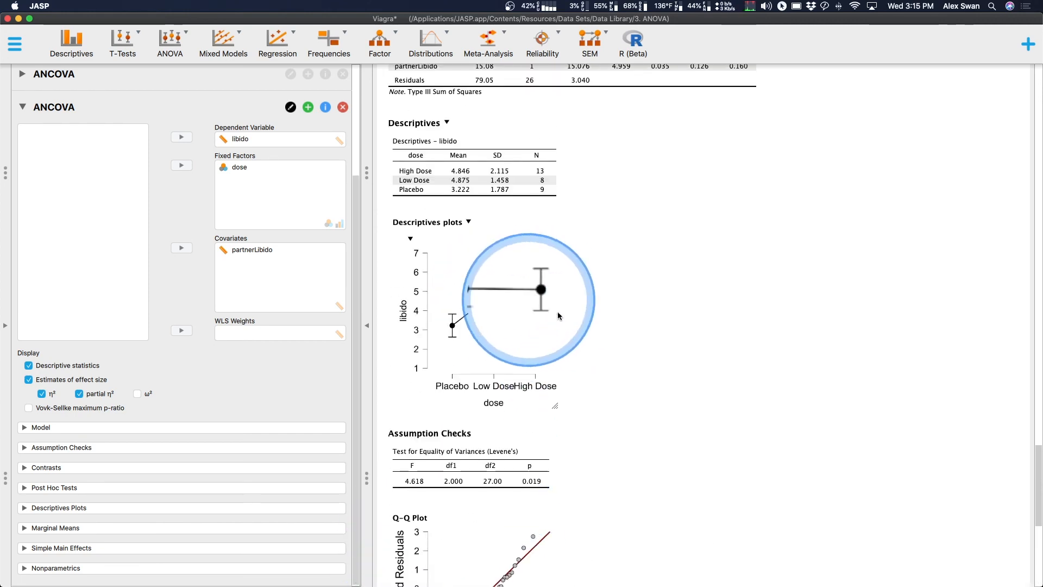
pyautogui.scroll(-7, 597, 369)
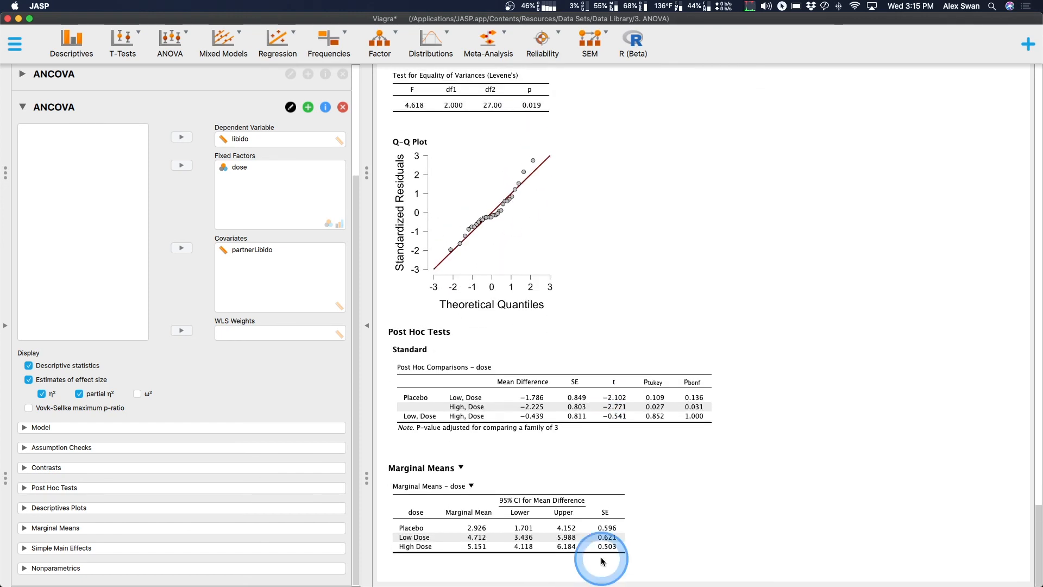